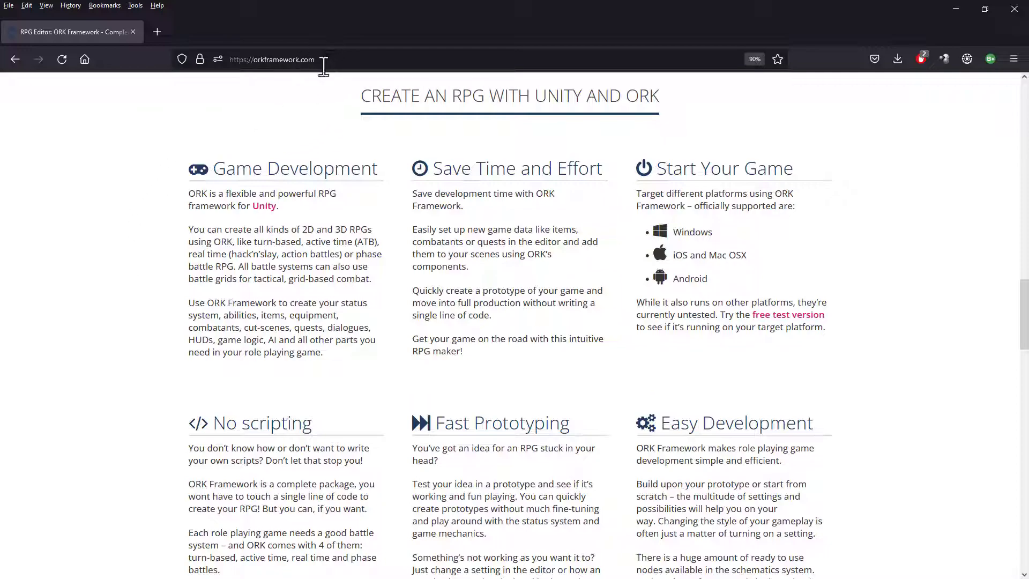
pyautogui.scroll(5, 313, 129)
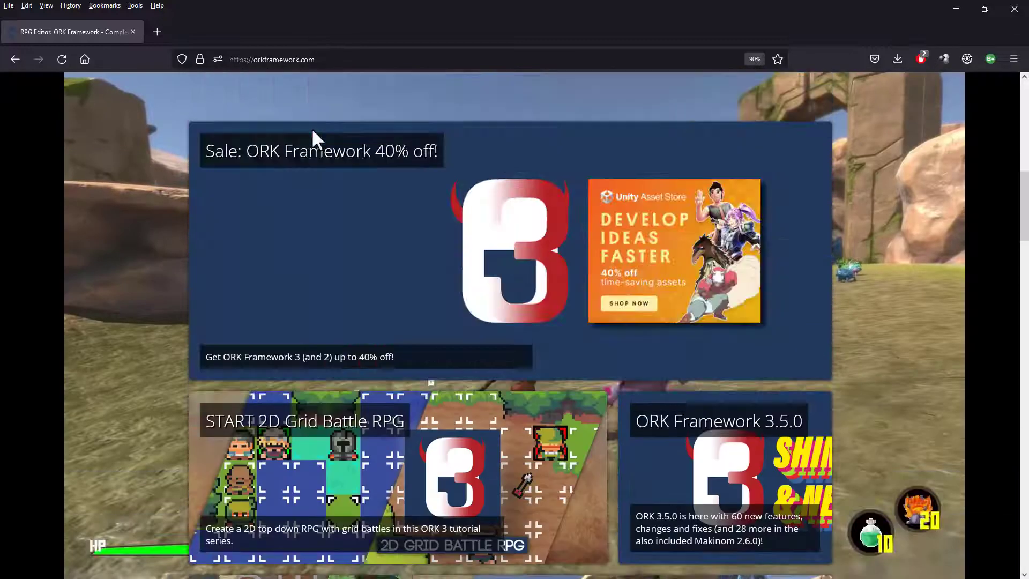
pyautogui.scroll(5, 312, 130)
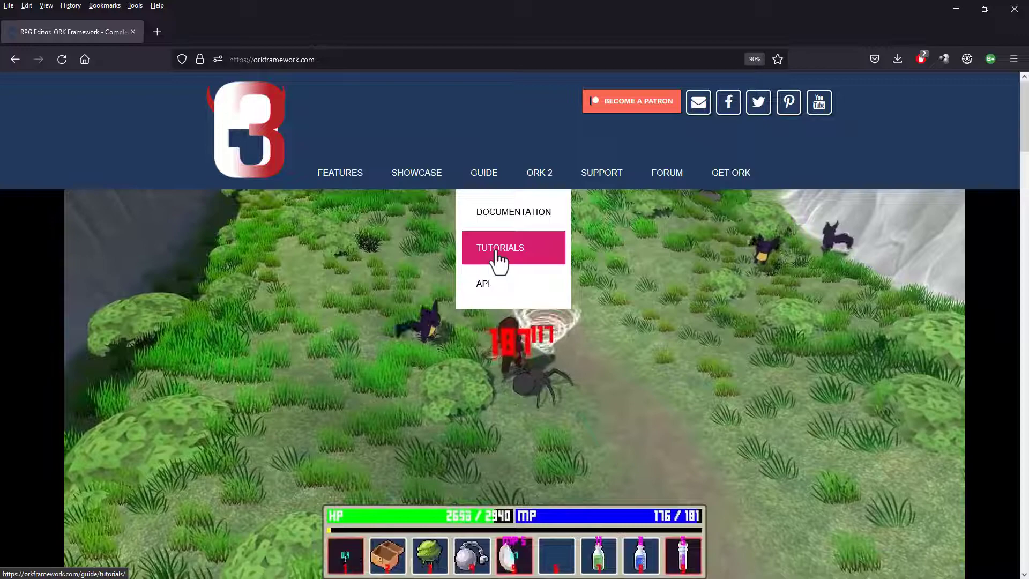
# Open the START Status System Setup tutorial via GUIDE > Tutorials > Status System Setup
pyautogui.click(499, 258)
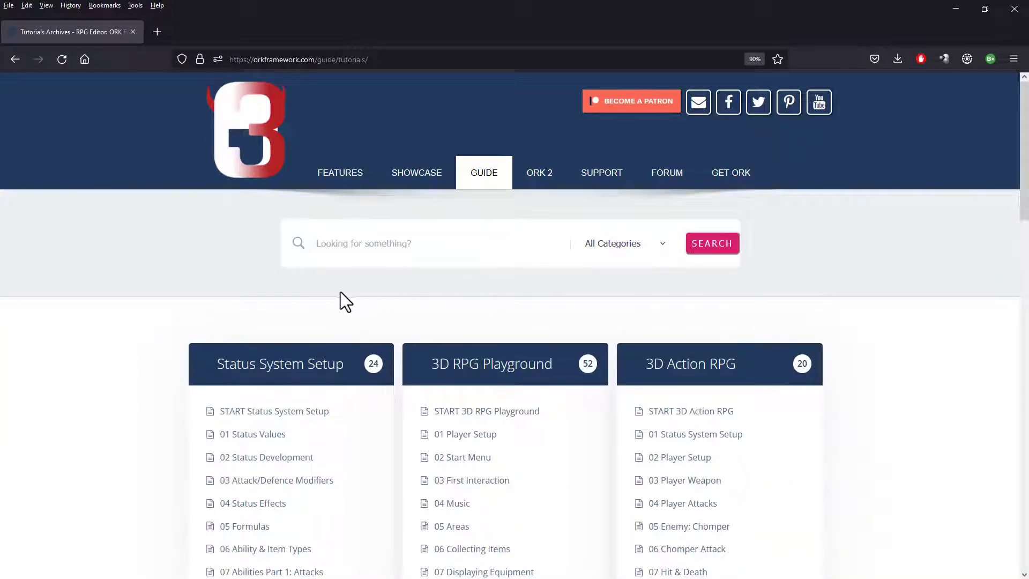
pyautogui.click(271, 380)
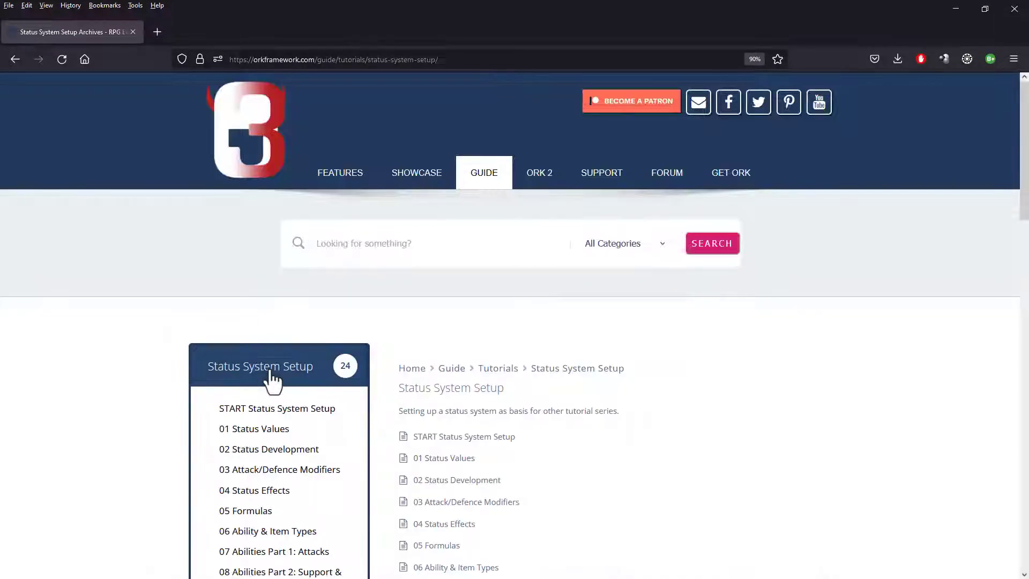
pyautogui.scroll(-3, 464, 359)
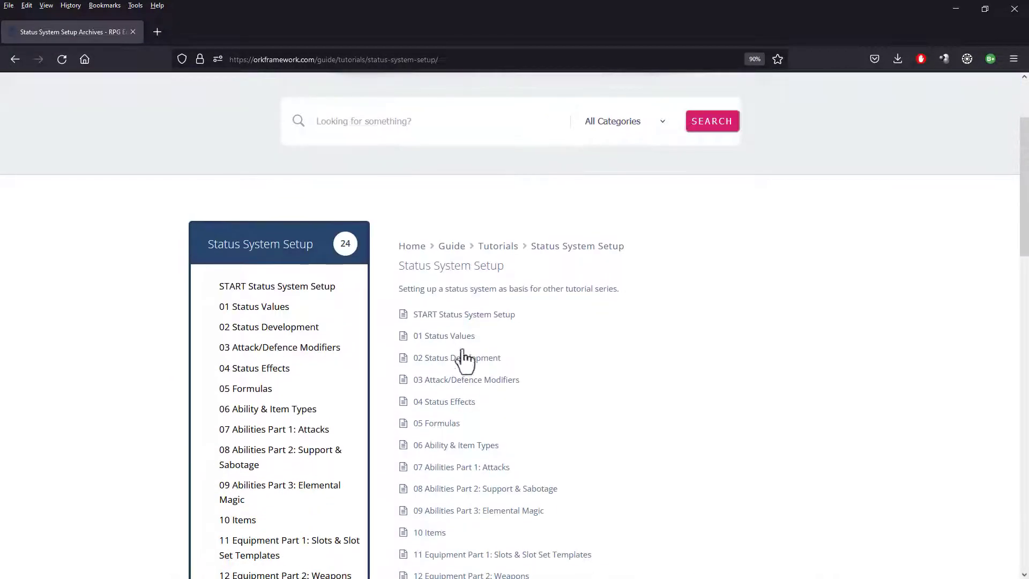
pyautogui.click(464, 314)
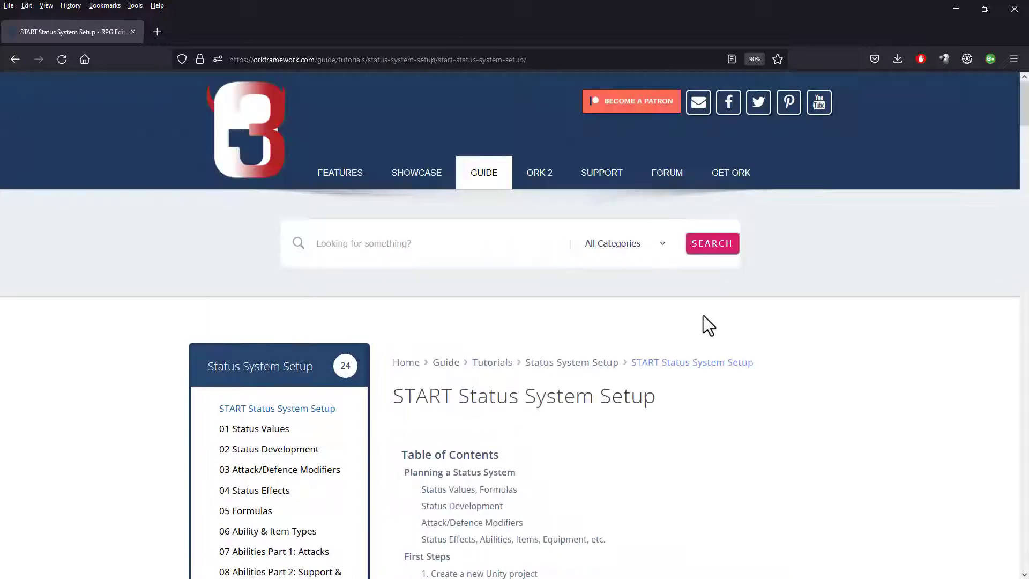
pyautogui.scroll(-2, 861, 358)
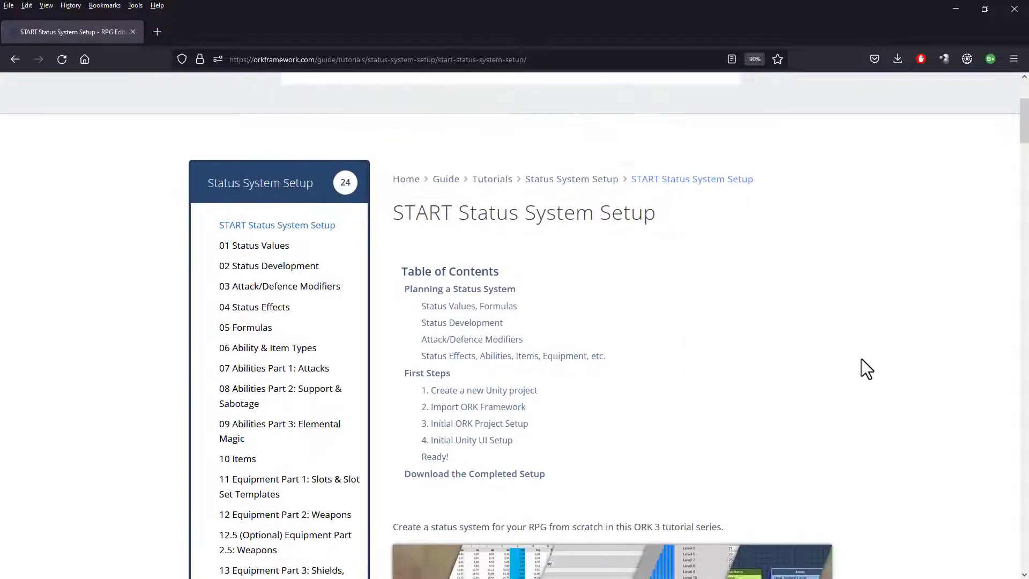
pyautogui.scroll(-2, 861, 359)
pyautogui.scroll(-2, 860, 359)
pyautogui.scroll(-2, 861, 358)
pyautogui.scroll(-3, 861, 359)
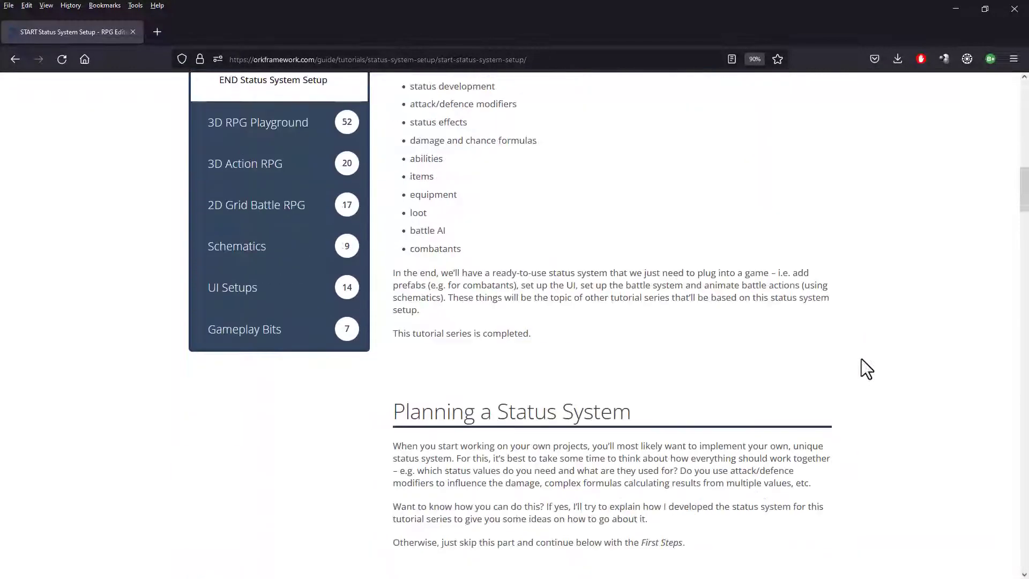
pyautogui.scroll(-2, 860, 358)
pyautogui.scroll(-2, 801, 389)
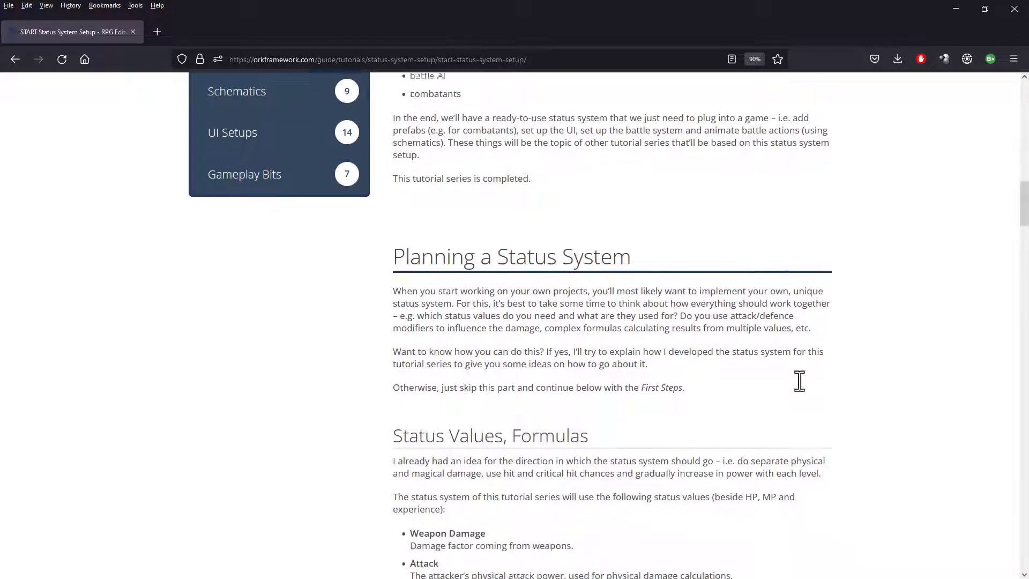
pyautogui.scroll(-1, 801, 389)
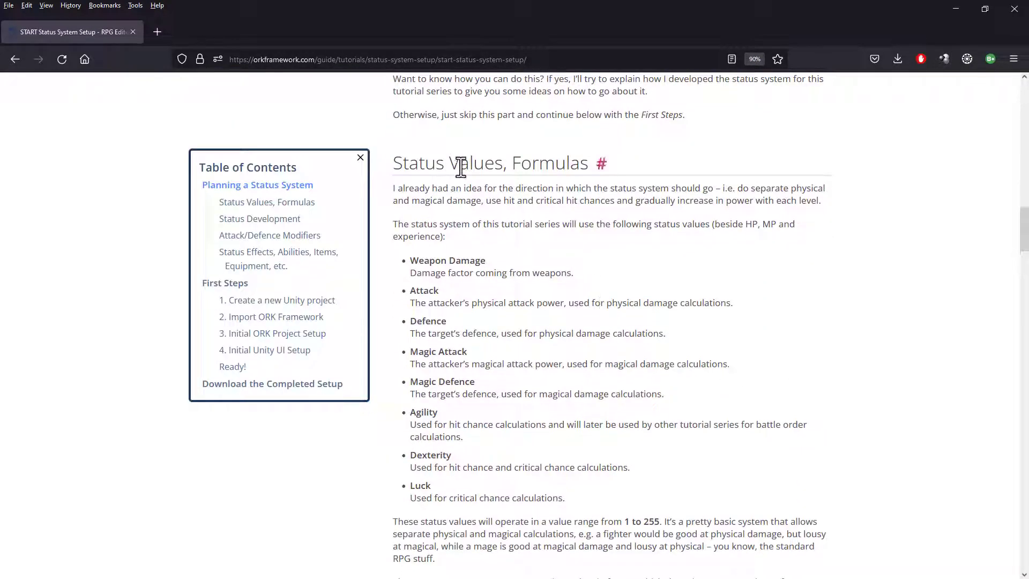
pyautogui.scroll(-2, 746, 294)
pyautogui.scroll(-2, 745, 295)
pyautogui.scroll(-4, 746, 295)
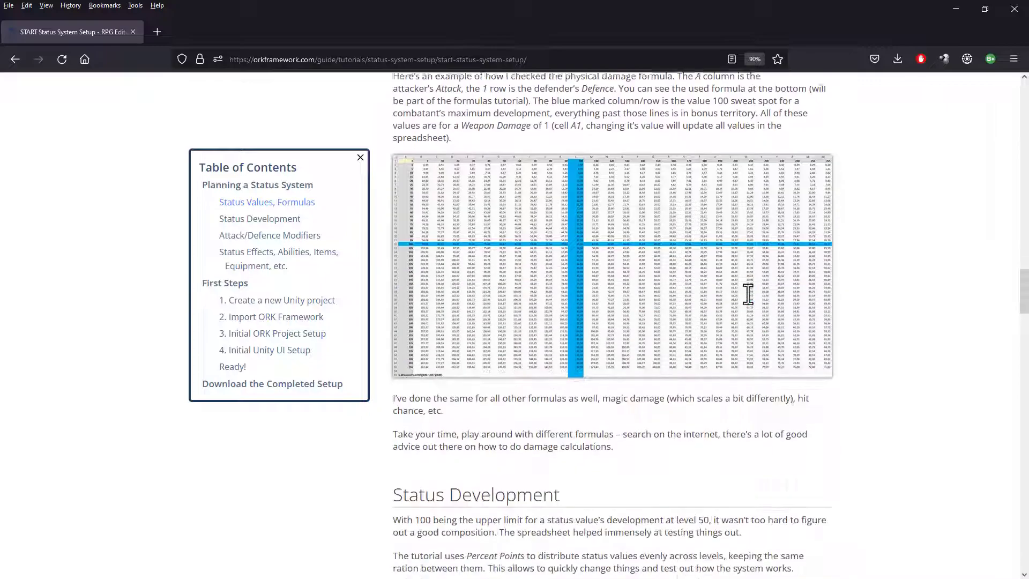
pyautogui.scroll(-2, 746, 295)
pyautogui.scroll(-2, 746, 295)
pyautogui.scroll(-2, 746, 293)
pyautogui.scroll(-1, 746, 293)
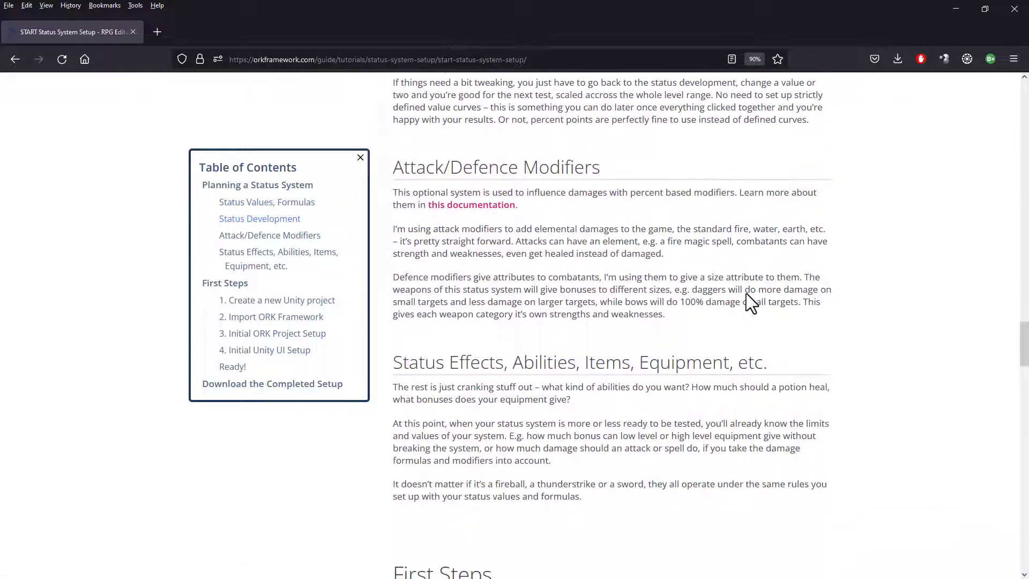
pyautogui.scroll(-3, 746, 293)
pyautogui.scroll(-1, 746, 293)
pyautogui.scroll(-2, 746, 293)
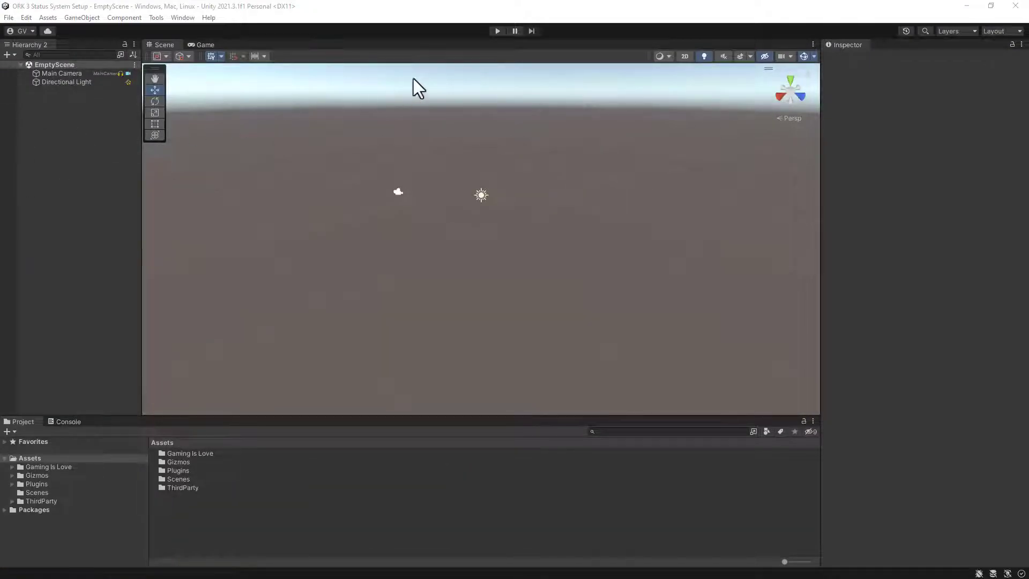
# Bring the Unity editor with its empty scene project into focus
pyautogui.click(437, 15)
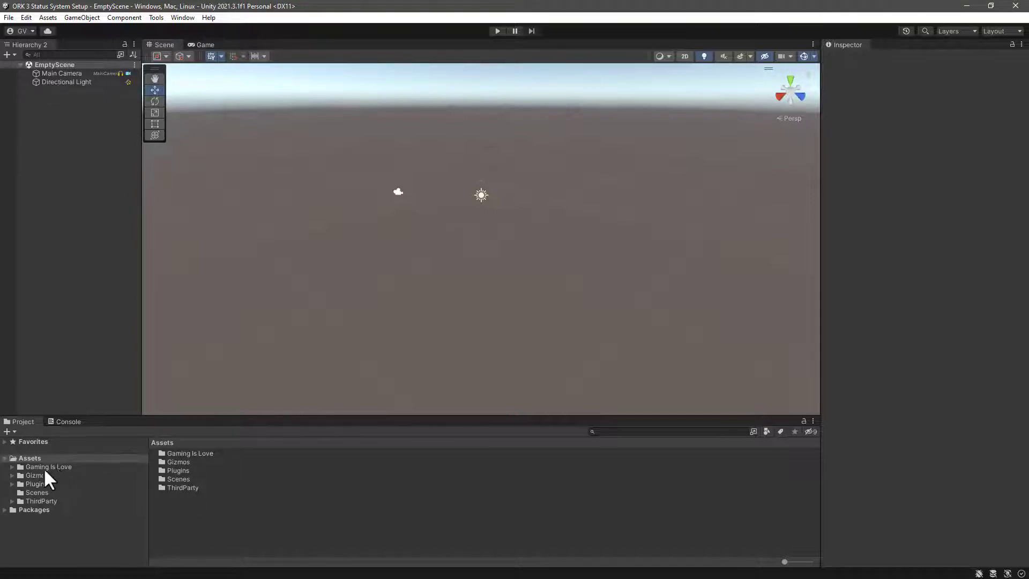
# View the ORK free test version download page in a new tab, then close it
pyautogui.hotkey('alt', 'Tab')
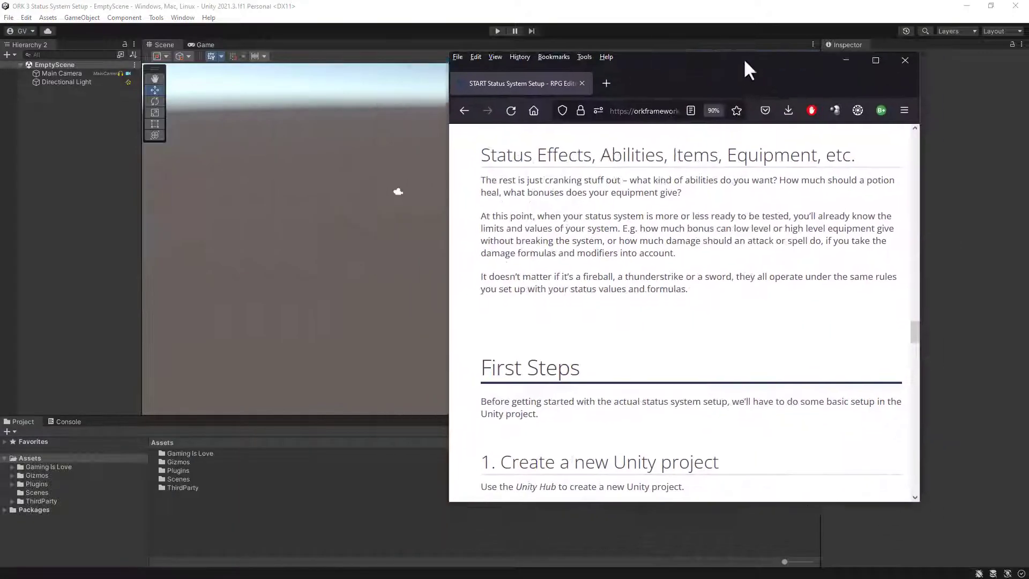
pyautogui.moveTo(744, 60); pyautogui.dragTo(677, 49)
pyautogui.scroll(-5, 744, 283)
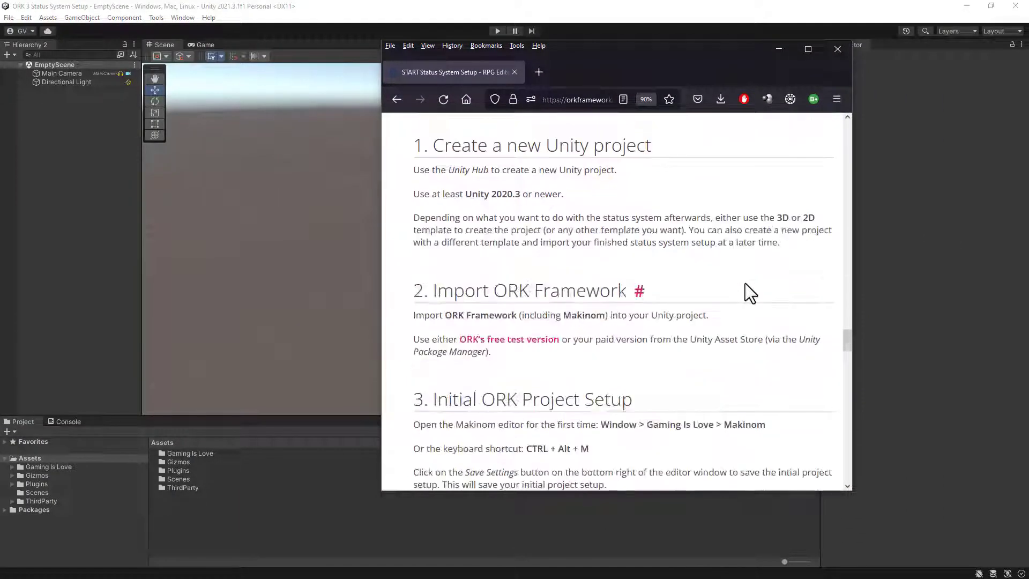
pyautogui.scroll(-2, 745, 284)
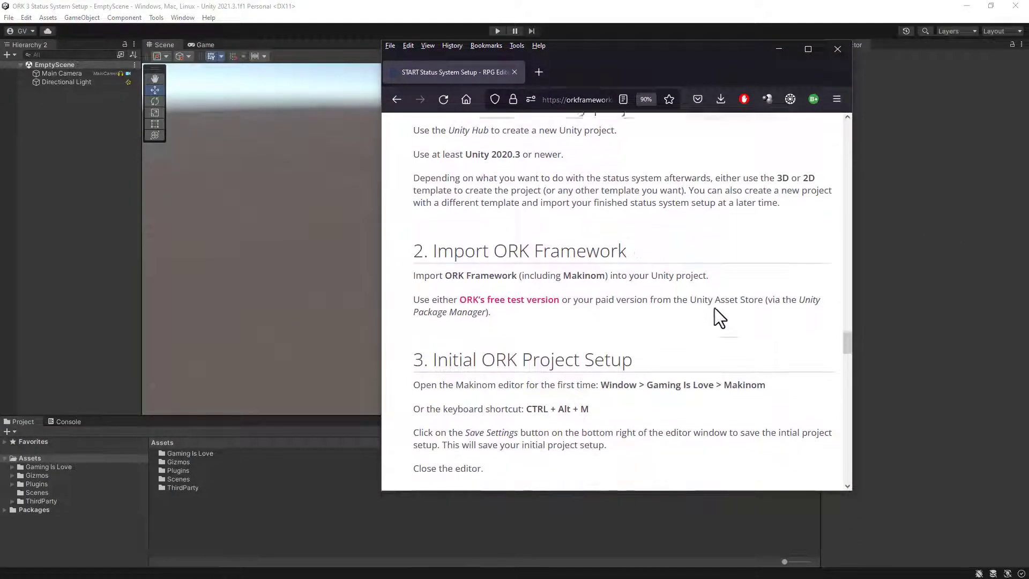
pyautogui.rightClick(511, 283)
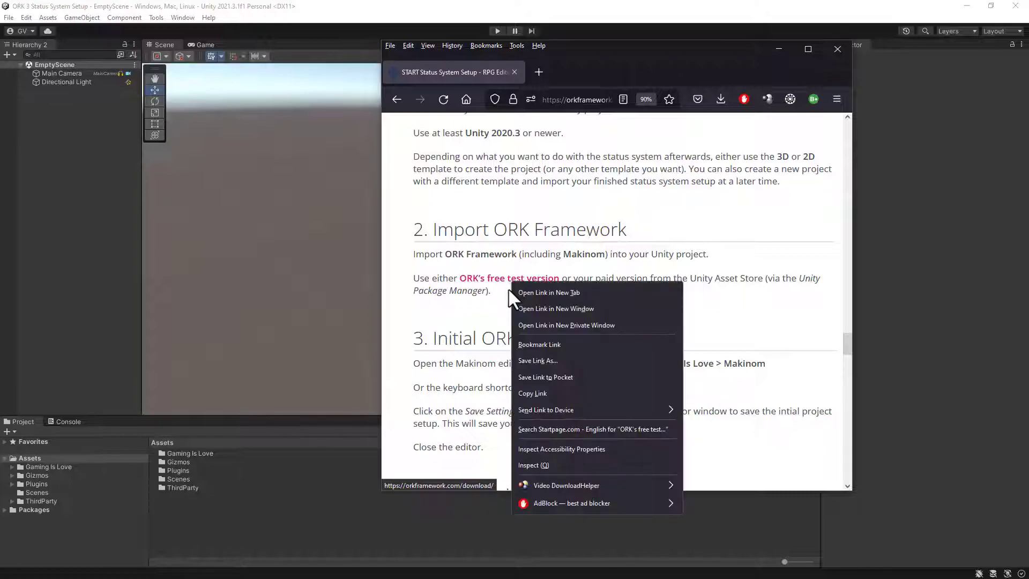
pyautogui.click(531, 292)
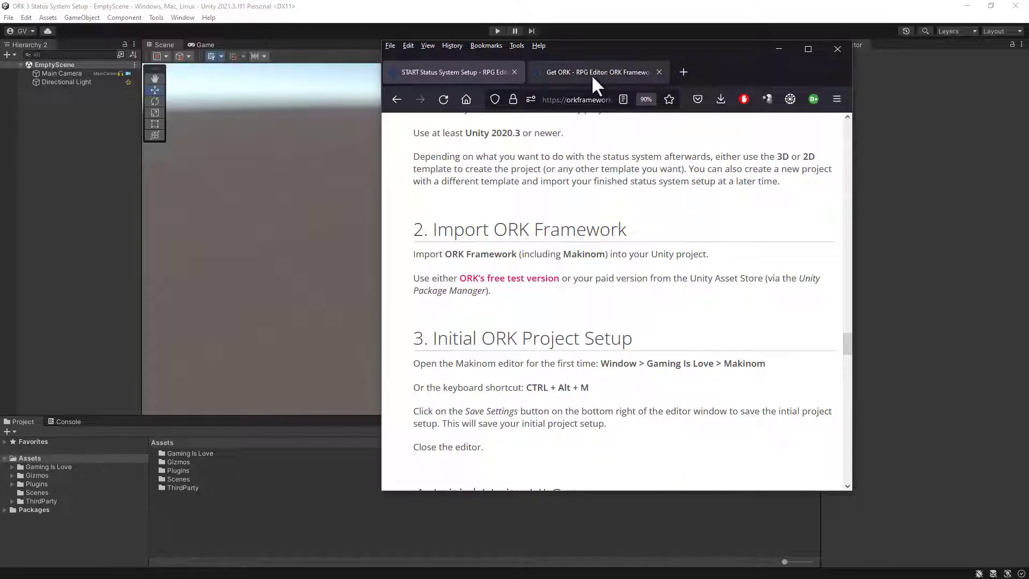
pyautogui.click(591, 73)
pyautogui.scroll(-3, 696, 251)
pyautogui.scroll(-5, 694, 244)
pyautogui.scroll(1, 694, 244)
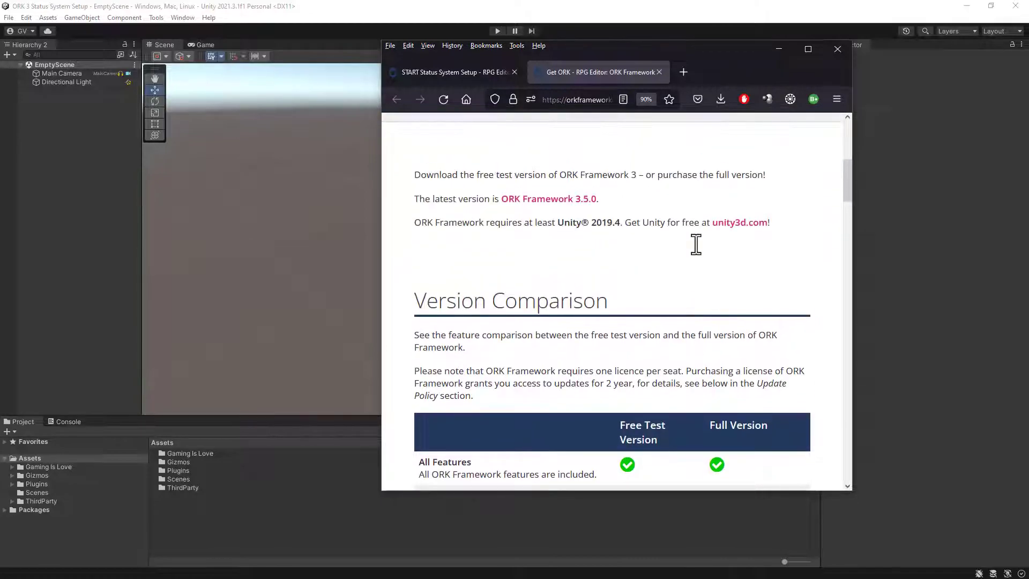
pyautogui.scroll(-2, 693, 245)
pyautogui.scroll(-3, 694, 245)
pyautogui.scroll(-3, 693, 243)
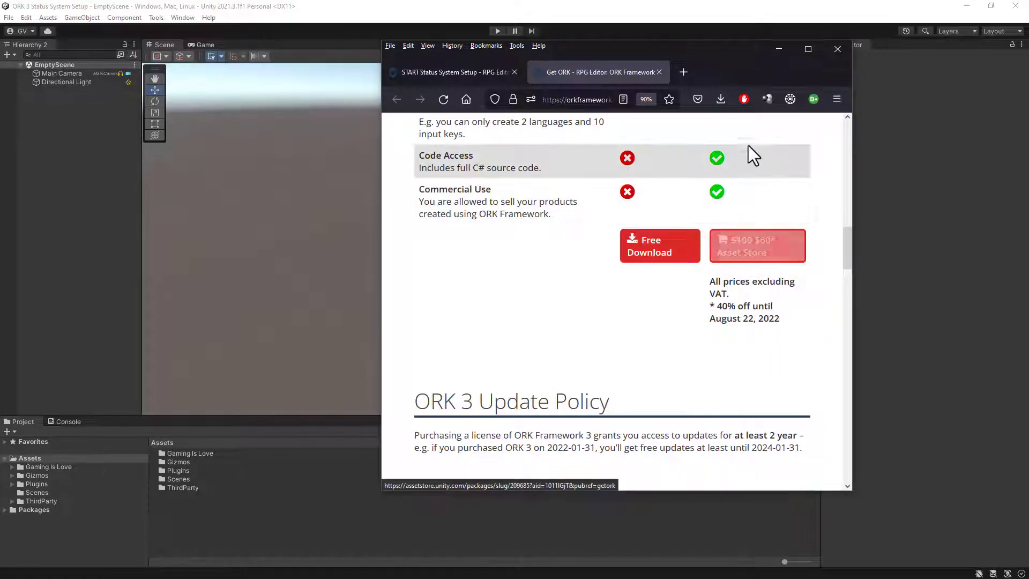
pyautogui.click(657, 71)
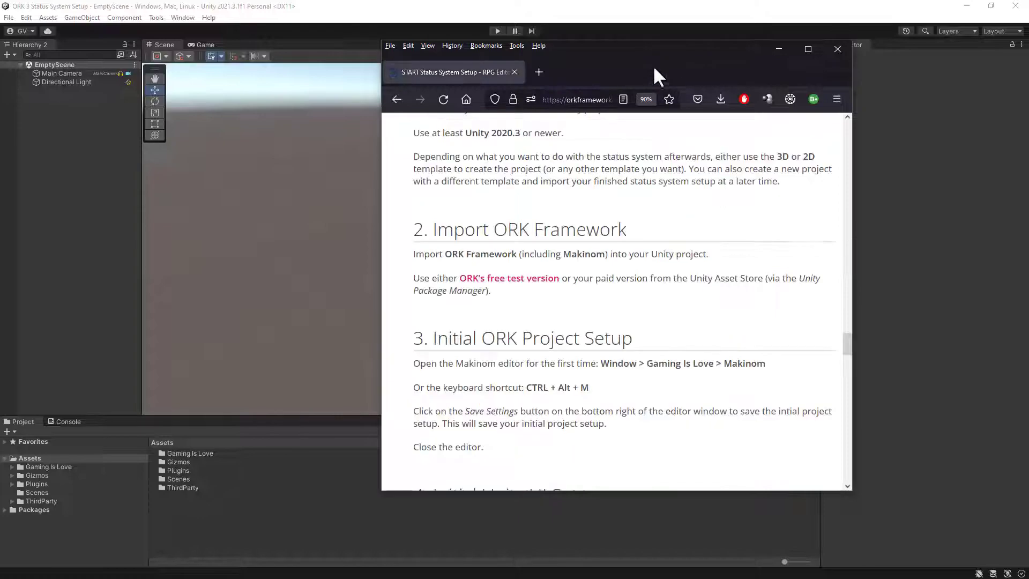
# Open the Makinom editor from Window > Gaming Is Love > Makinom
pyautogui.click(618, 9)
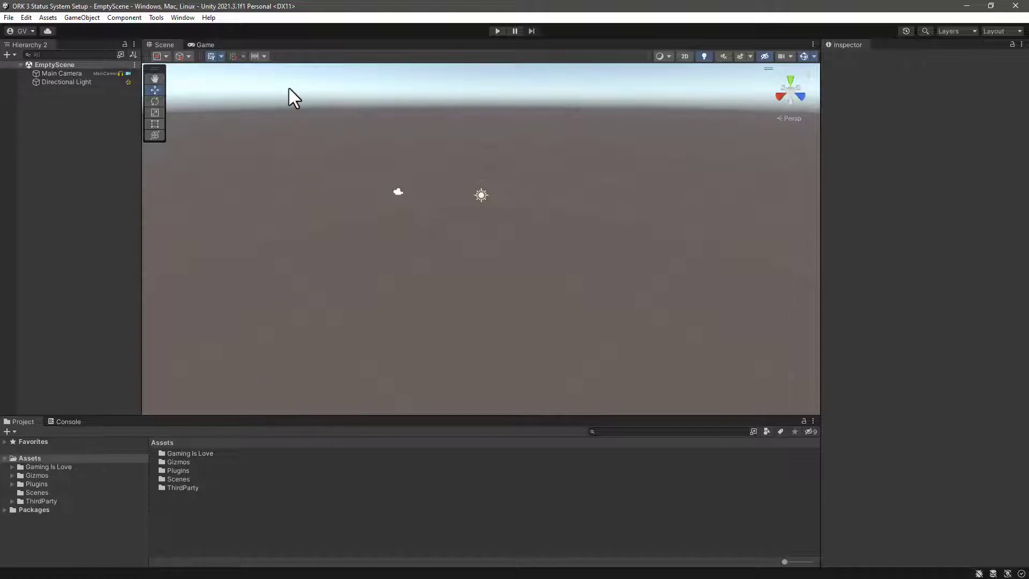
pyautogui.click(183, 16)
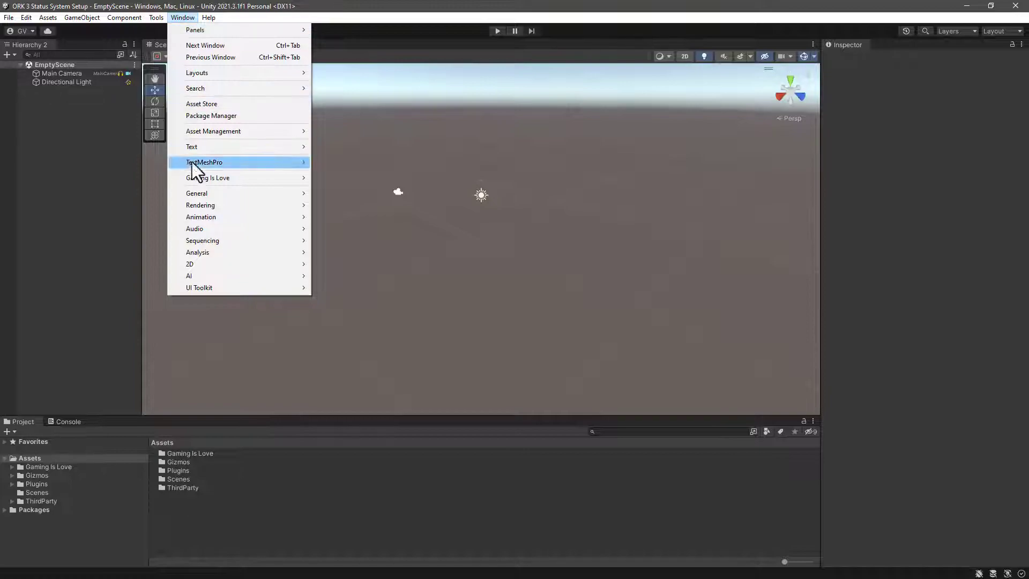
pyautogui.moveTo(207, 178)
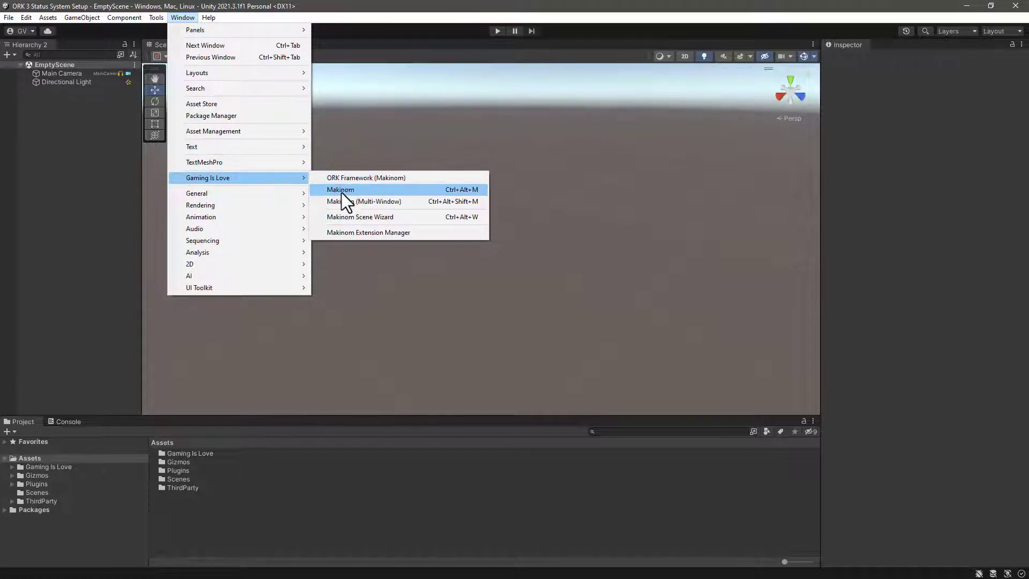
pyautogui.click(473, 190)
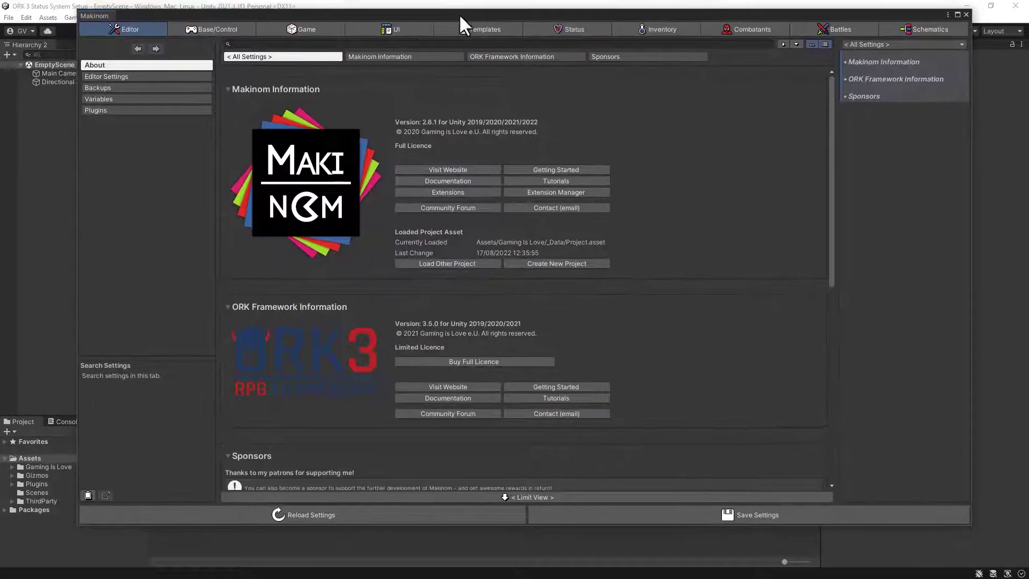
# Nudge the Makinom editor window slightly upward
pyautogui.moveTo(448, 25); pyautogui.dragTo(455, 15)
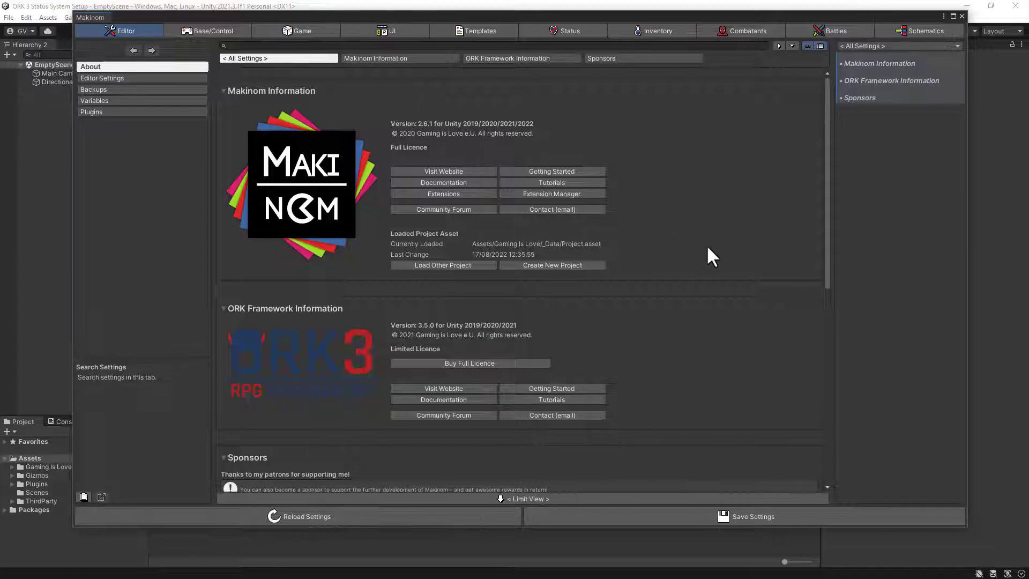
pyautogui.scroll(-1, 706, 245)
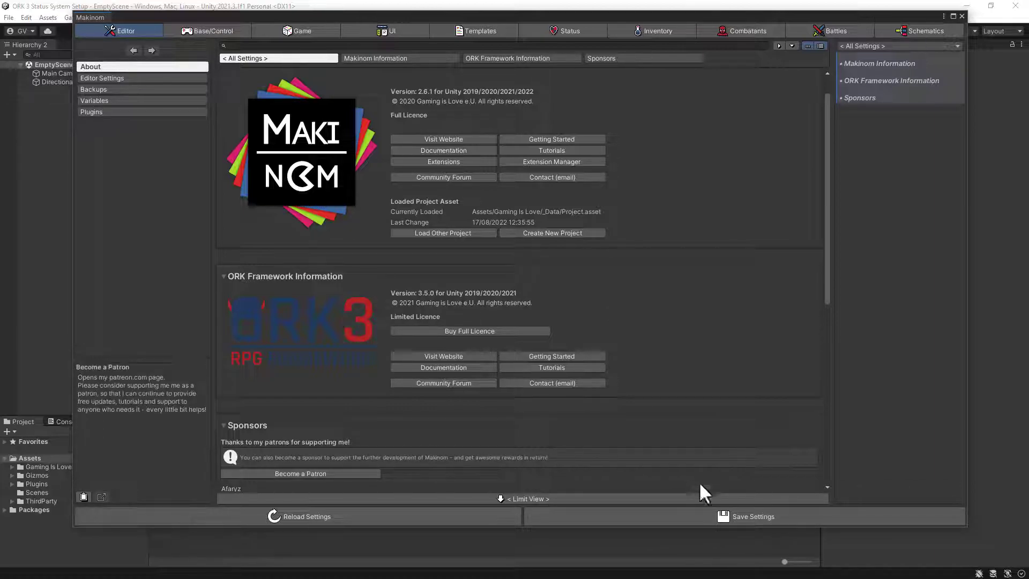
# Save the initial Makinom settings and confirm the listed data changes
pyautogui.click(701, 518)
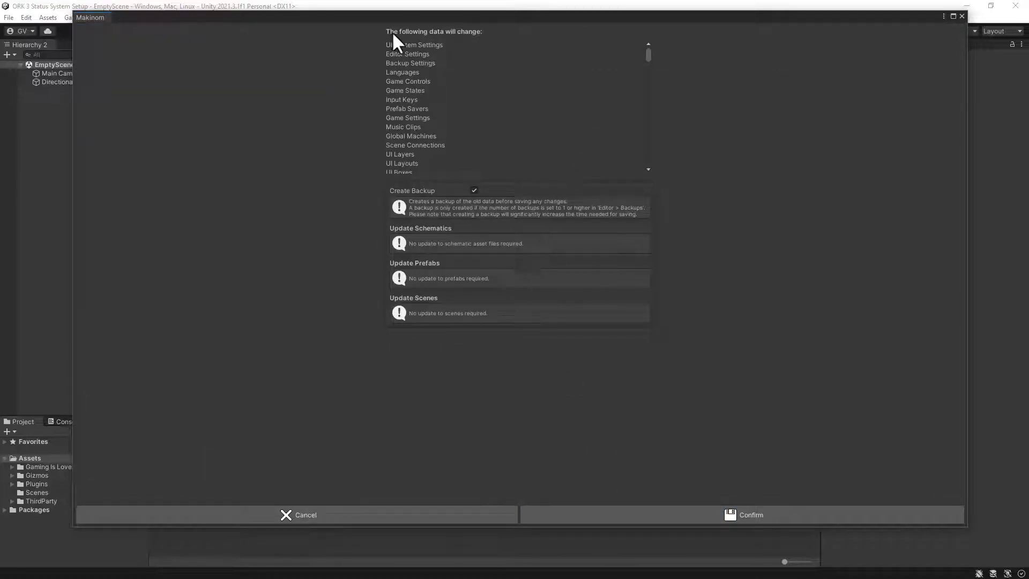
pyautogui.scroll(-2, 446, 81)
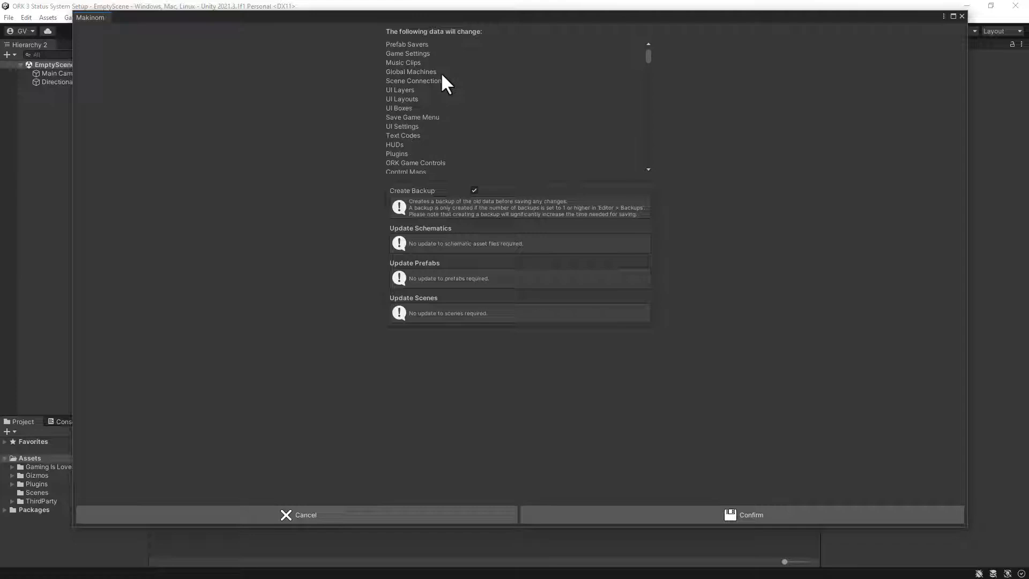
pyautogui.scroll(-2, 446, 81)
pyautogui.scroll(-3, 447, 80)
pyautogui.scroll(-3, 442, 84)
pyautogui.scroll(-3, 436, 74)
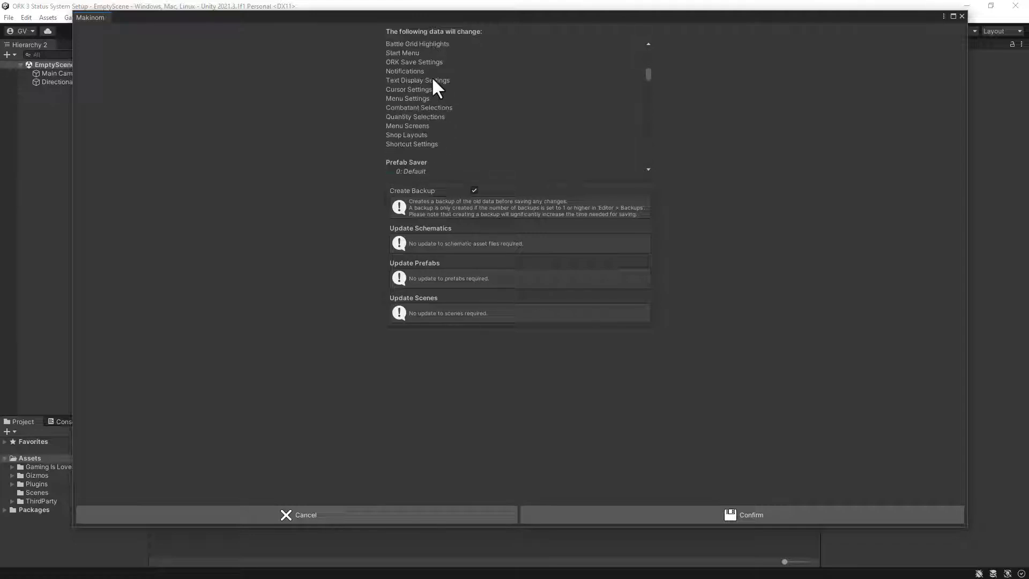
pyautogui.scroll(-3, 431, 76)
pyautogui.click(703, 511)
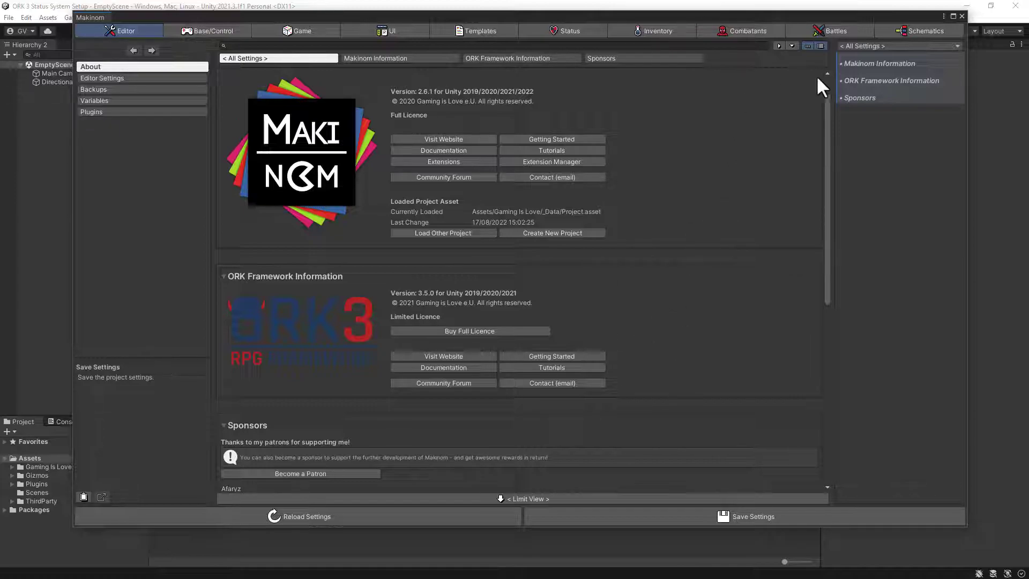
# Close Makinom, enlarge the Project panel and browse Assets/Gaming Is Love/_Data folders
pyautogui.click(962, 16)
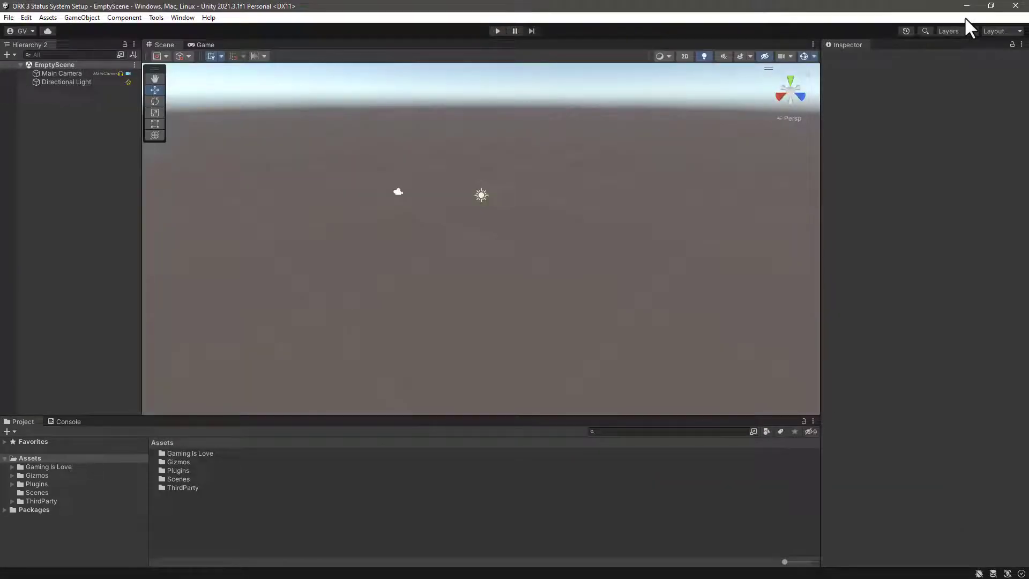
pyautogui.moveTo(246, 415); pyautogui.dragTo(247, 325)
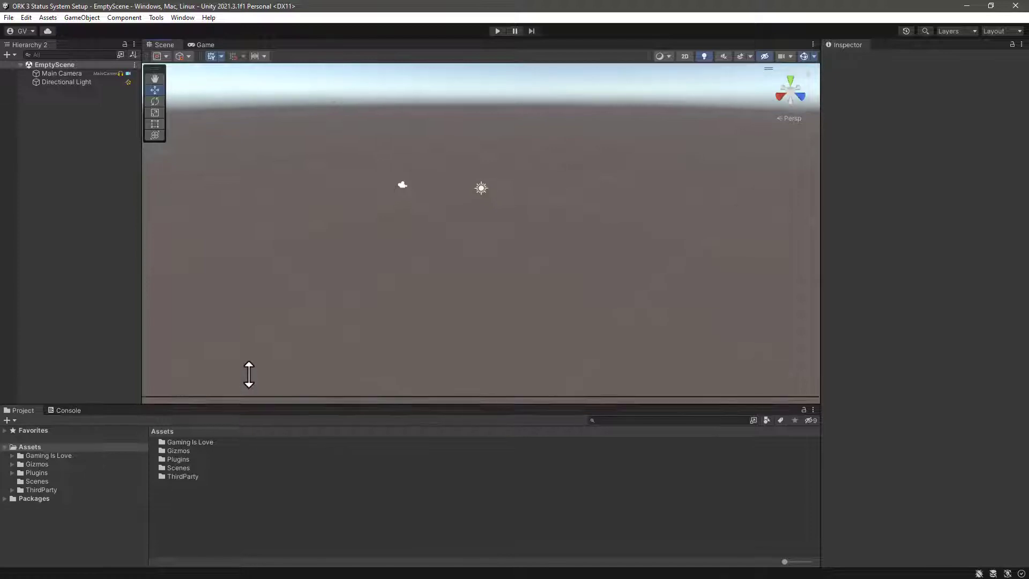
pyautogui.click(32, 373)
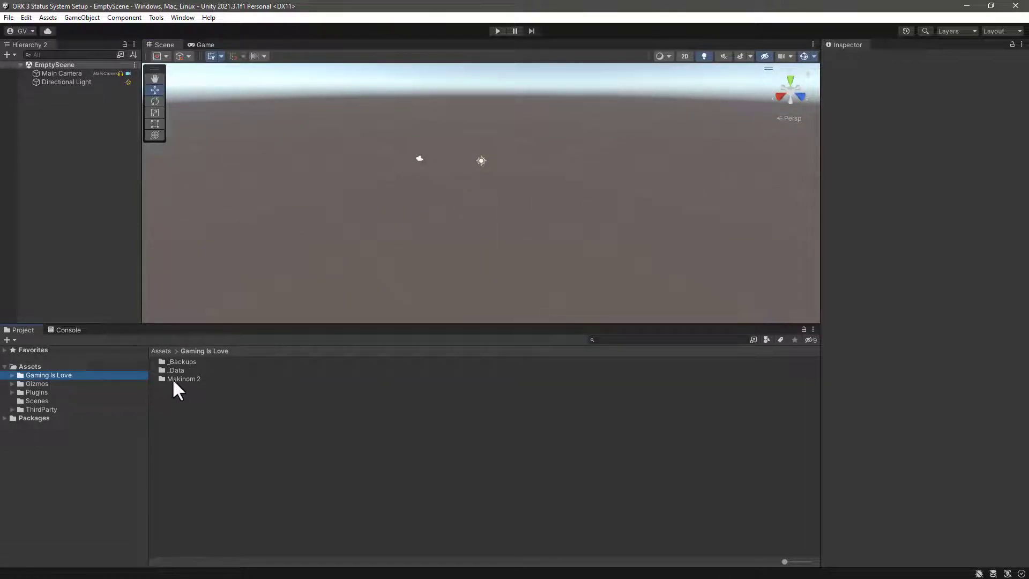
pyautogui.click(170, 371)
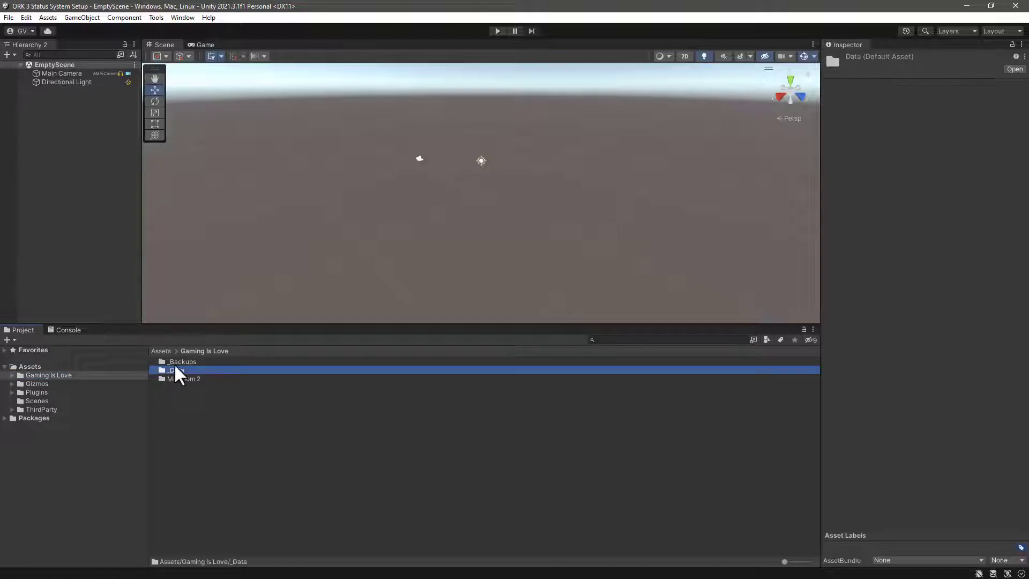
pyautogui.doubleClick(171, 369)
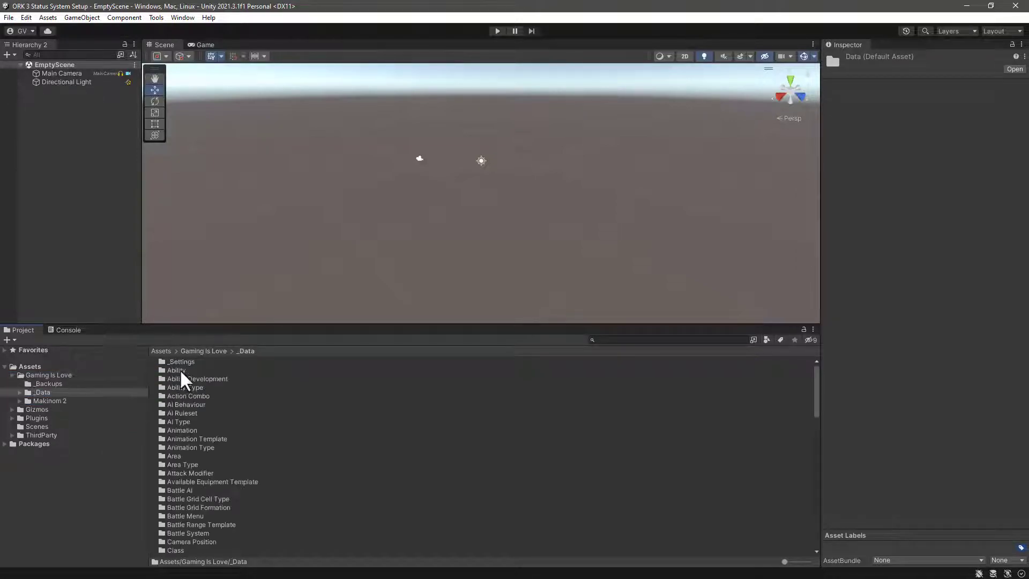
pyautogui.scroll(-5, 197, 490)
pyautogui.scroll(-5, 202, 466)
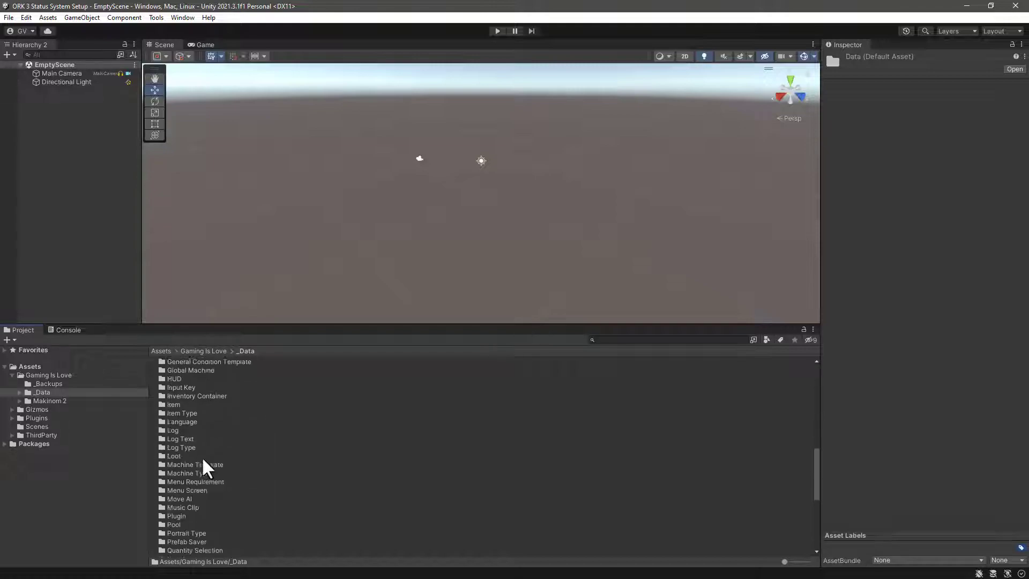
pyautogui.scroll(-5, 213, 417)
pyautogui.scroll(-3, 186, 394)
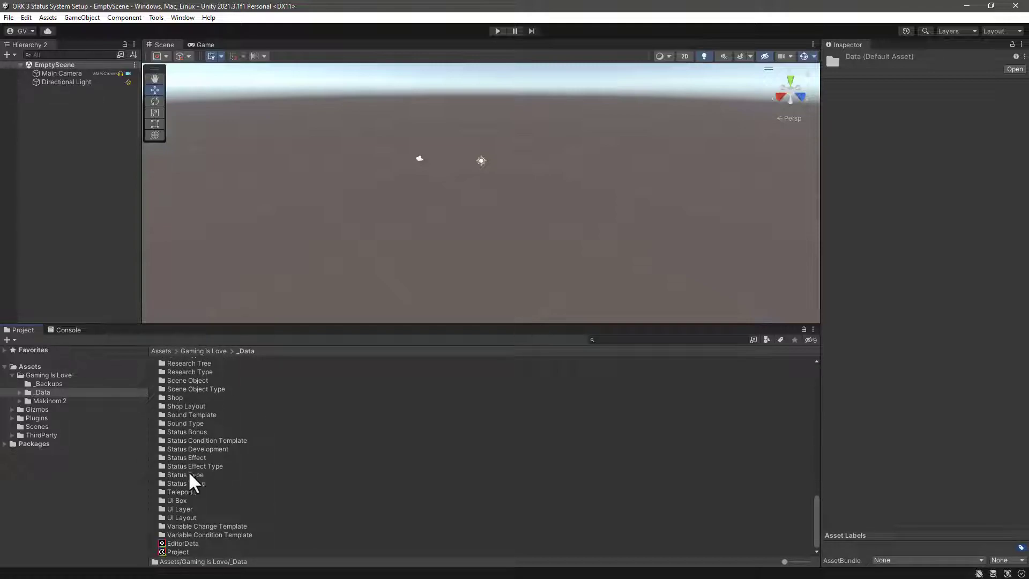
pyautogui.click(13, 375)
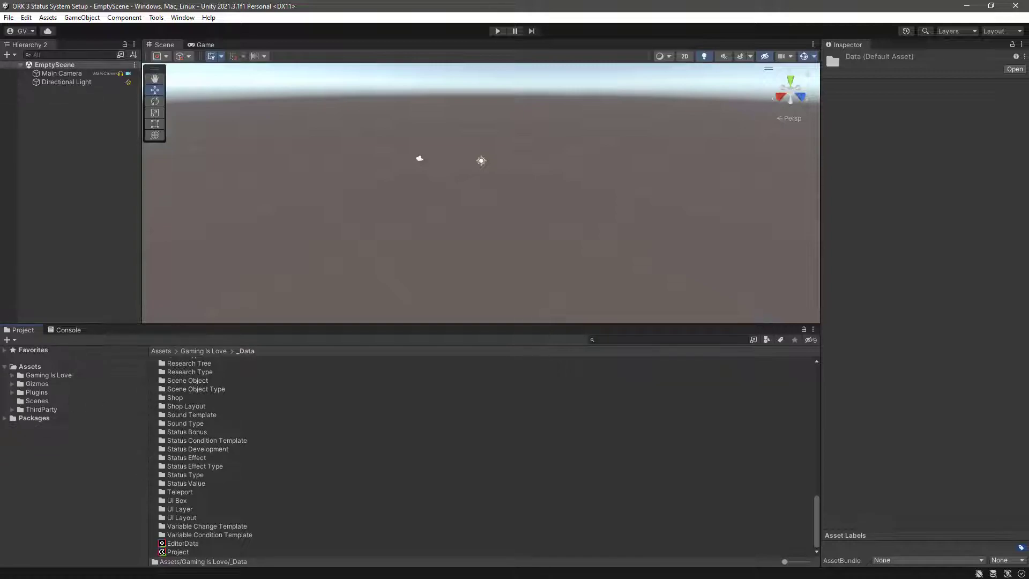
# Reposition and heighten the Firefox window to show the Initial Unity UI Setup checklist
pyautogui.hotkey('alt', 'Tab')
pyautogui.moveTo(252, 137); pyautogui.dragTo(363, 76)
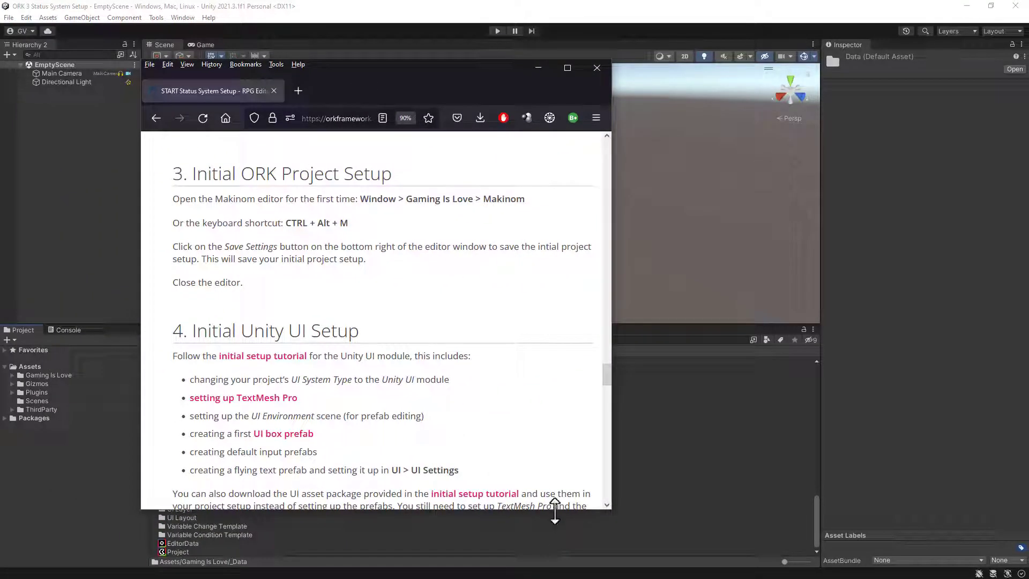
pyautogui.moveTo(554, 508); pyautogui.dragTo(553, 553)
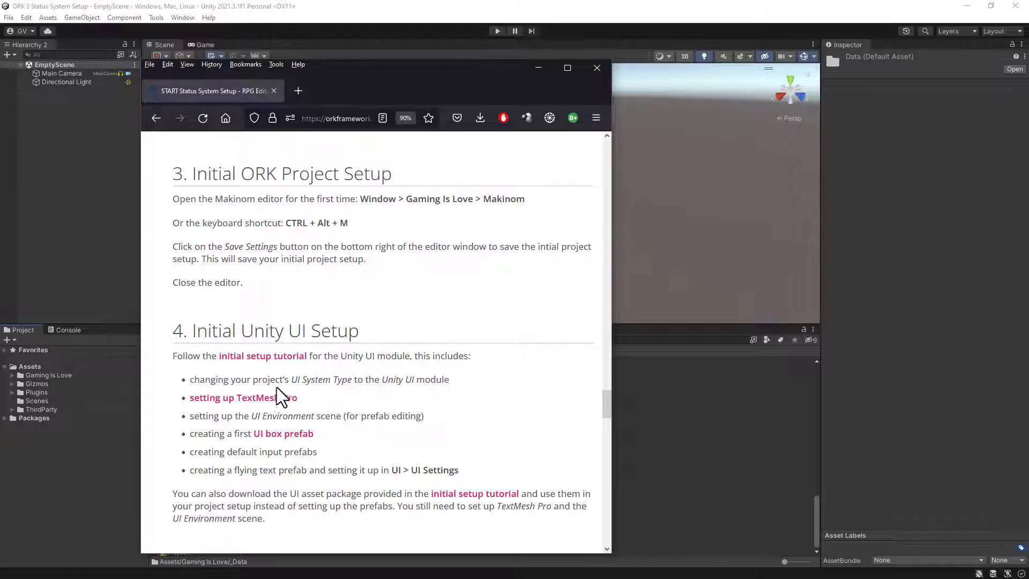